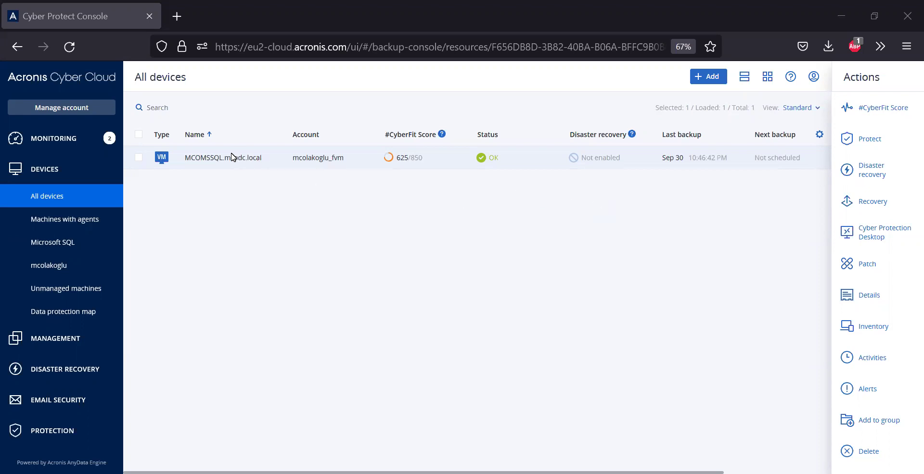
Step: Review the selected device's applied protection plan and start creating a new protection plan for it
click(884, 138)
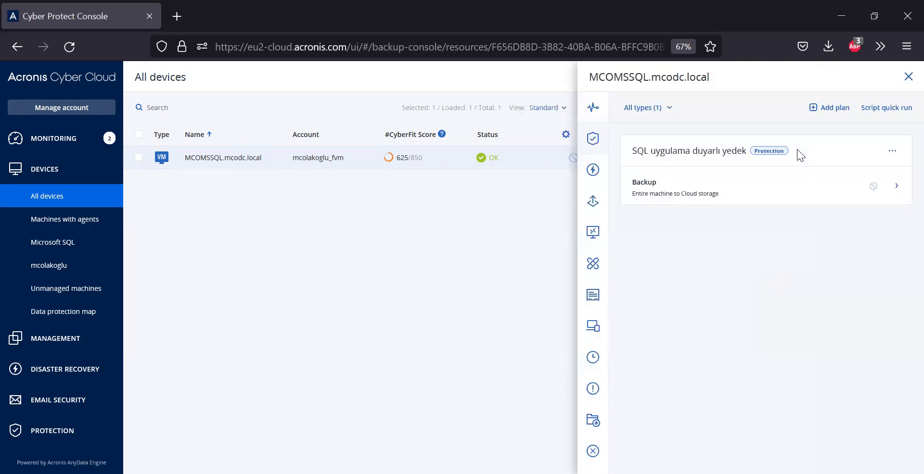
click(896, 186)
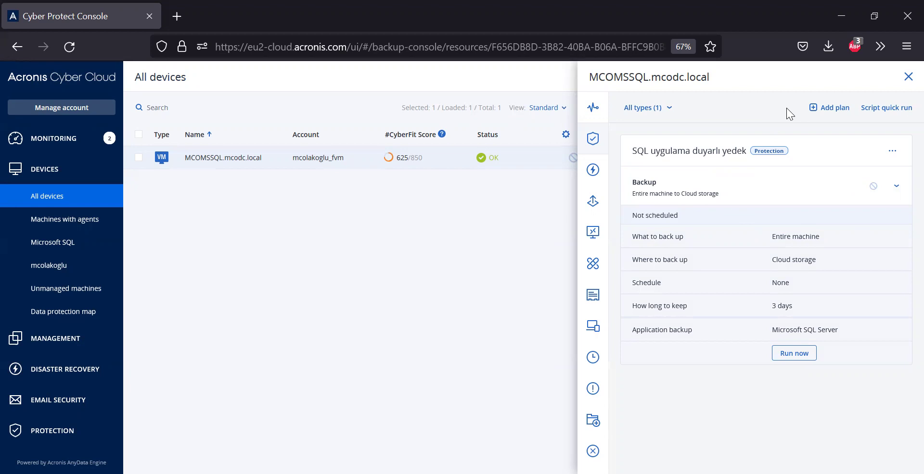
click(831, 109)
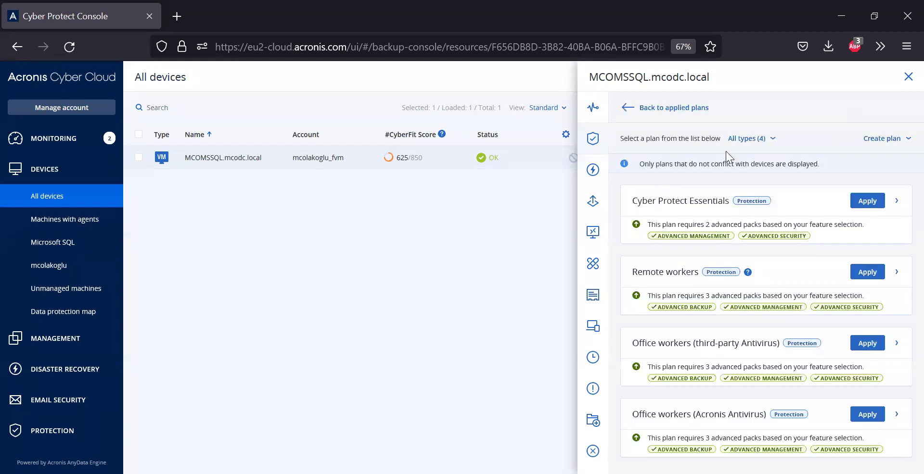
click(885, 138)
click(877, 164)
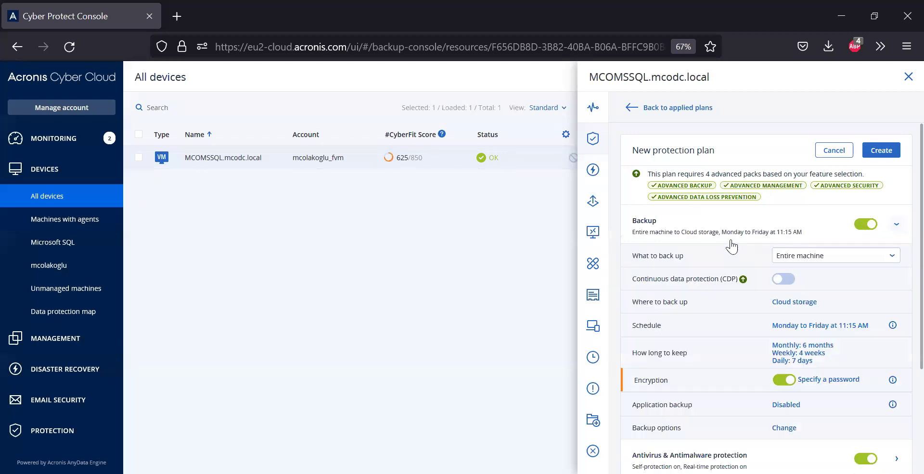
Step: Turn on continuous data protection and disable all modules except Backup in the new plan, from Antivirus & Antimalware protection through Data loss prevention
click(783, 279)
scroll(854, 313, down, 3)
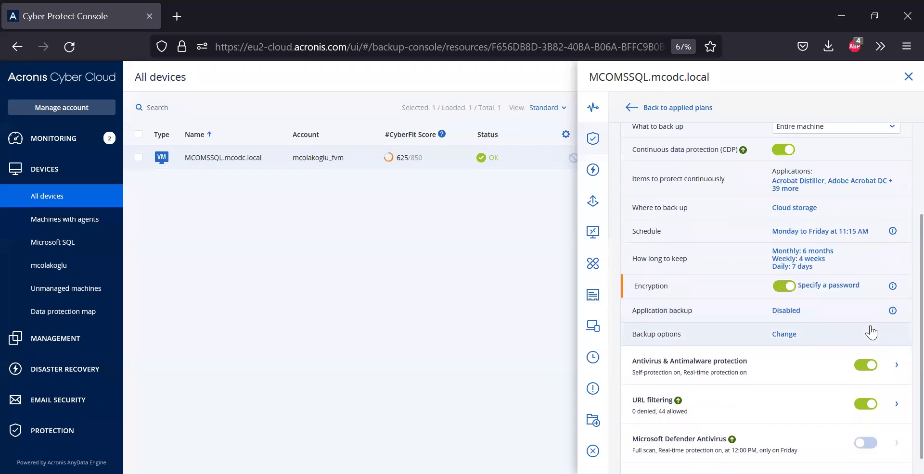
click(868, 366)
scroll(870, 365, down, 5)
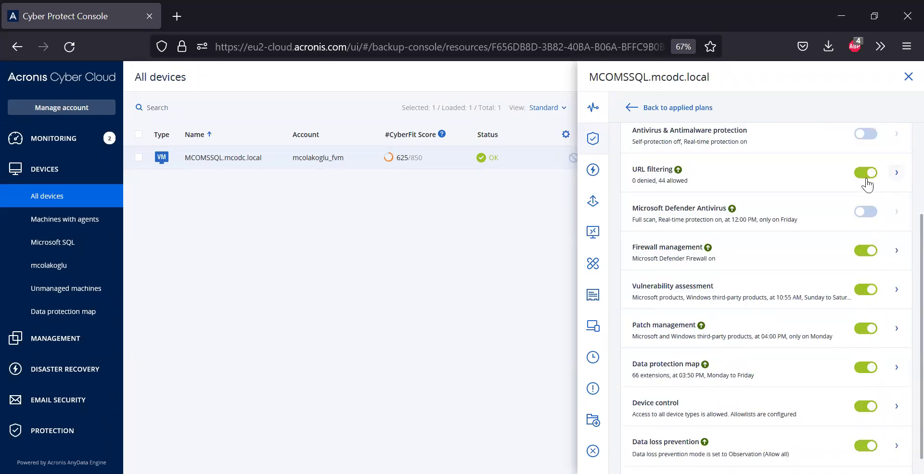
click(866, 174)
click(866, 252)
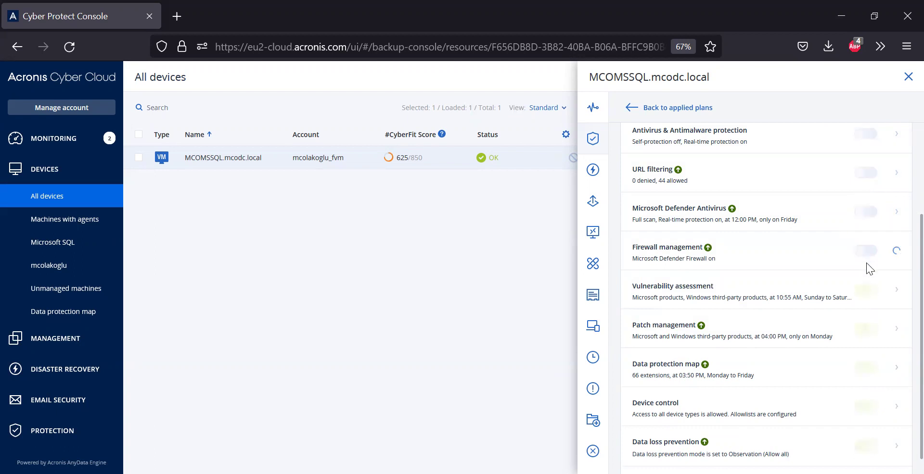
click(866, 291)
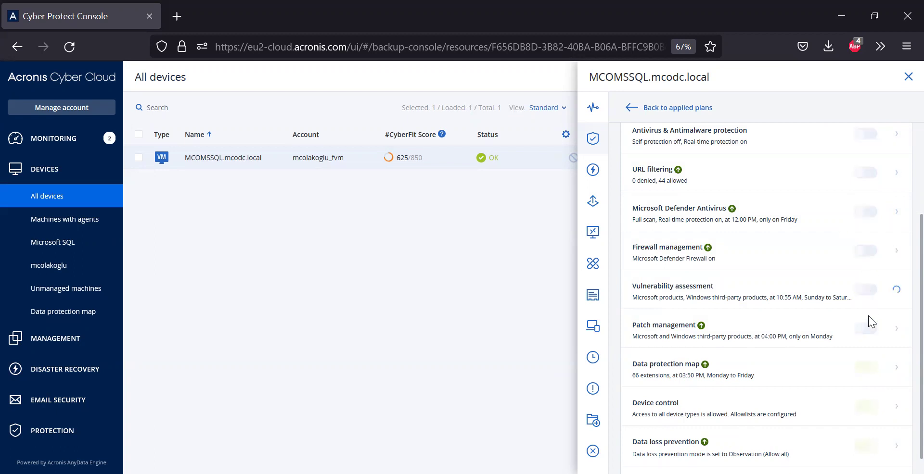
click(865, 368)
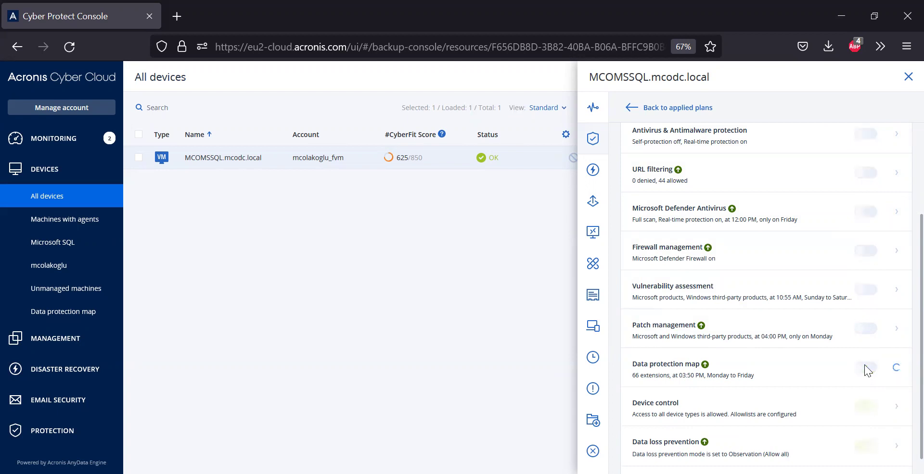
click(865, 409)
scroll(817, 367, up, 3)
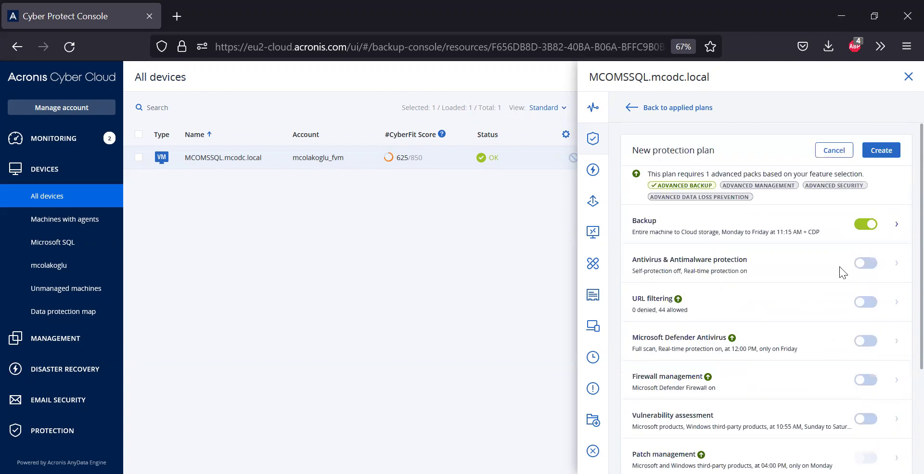
Step: Expand the plan's Backup settings and rename the plan as "NAS backup"
click(896, 224)
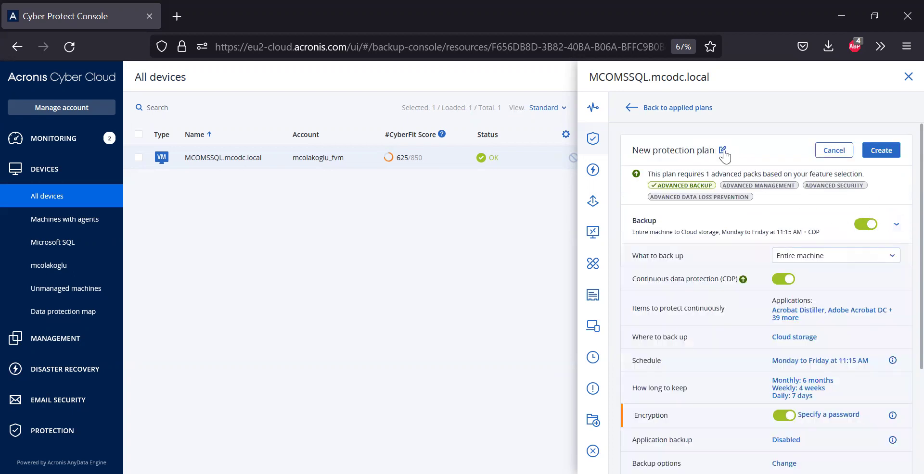
click(723, 150)
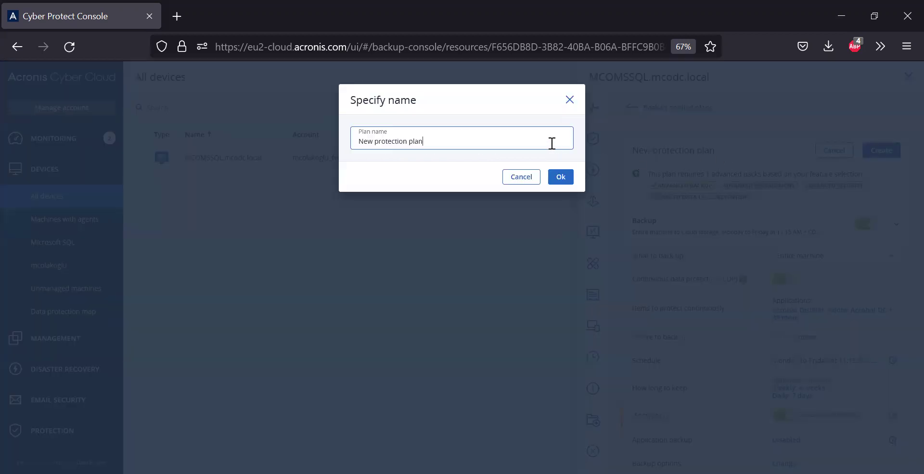
drag(551, 144, 238, 151)
text(NAS backup)
click(560, 177)
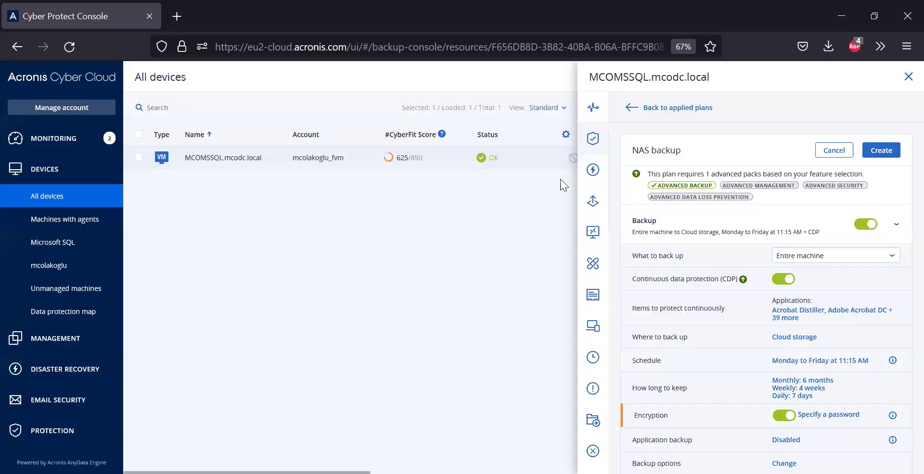
Step: Turn off continuous data protection and encryption in the plan's Backup settings
click(783, 279)
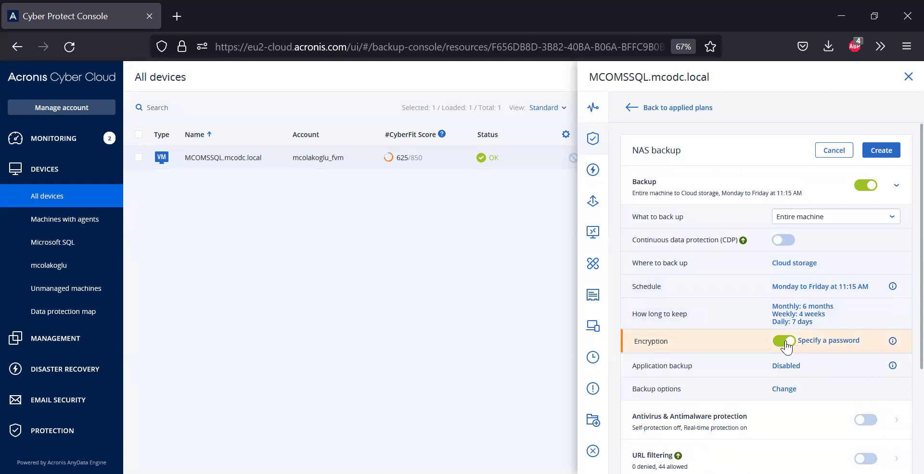
click(785, 341)
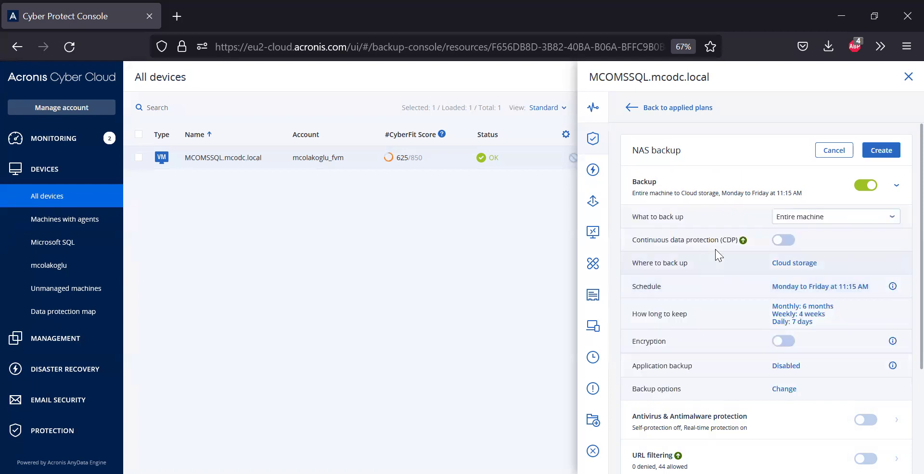
Step: Set the plan's backup source type to Files/folders instead of the entire machine
drag(632, 219, 722, 215)
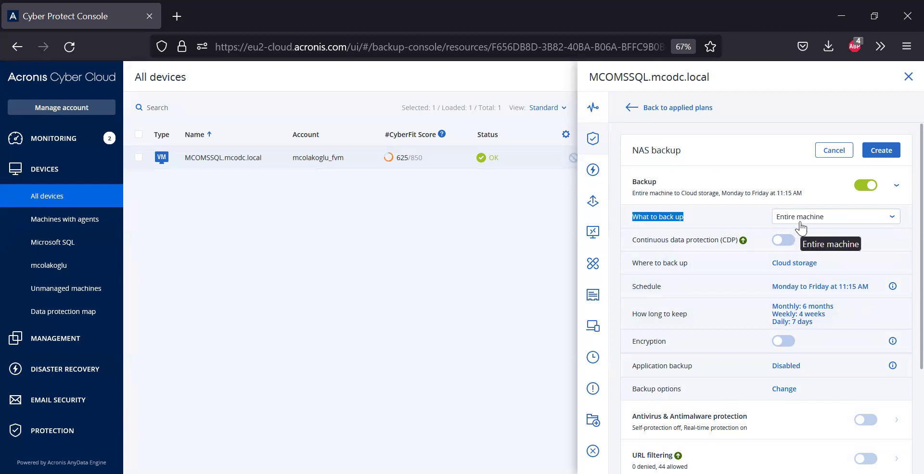
click(823, 224)
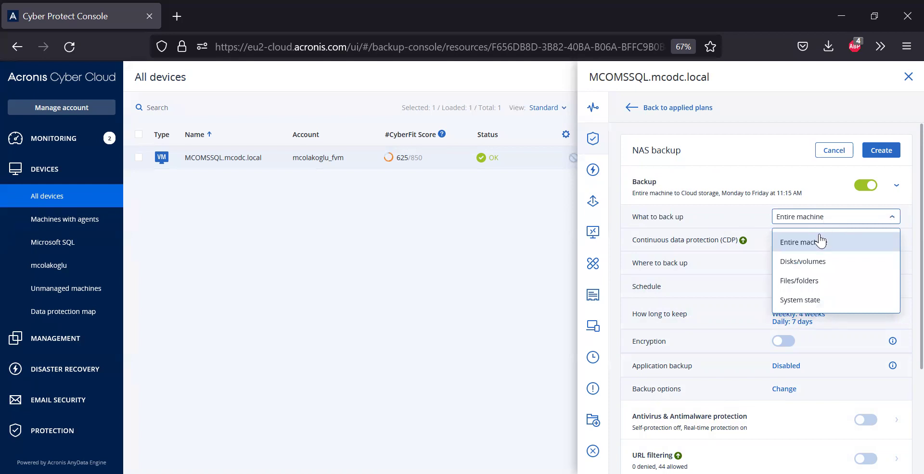
click(795, 284)
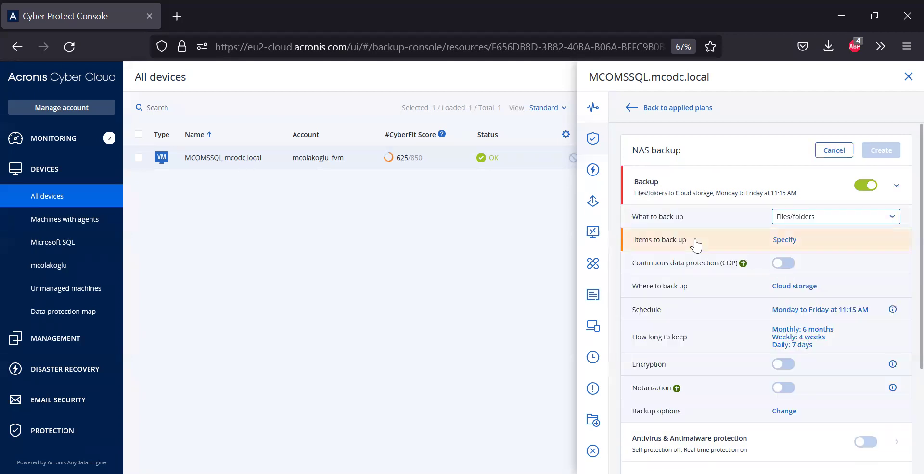
Step: Specify the items to back up by connecting to the network folder location \\10.49.189.86
click(796, 243)
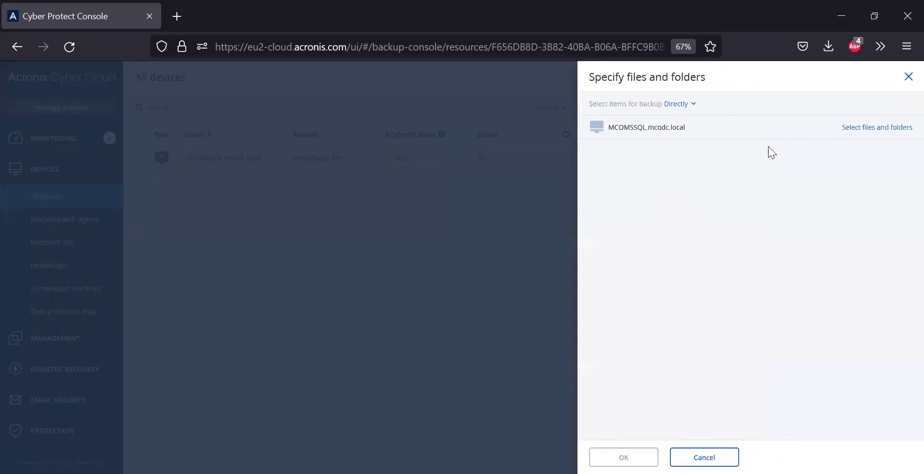
click(871, 129)
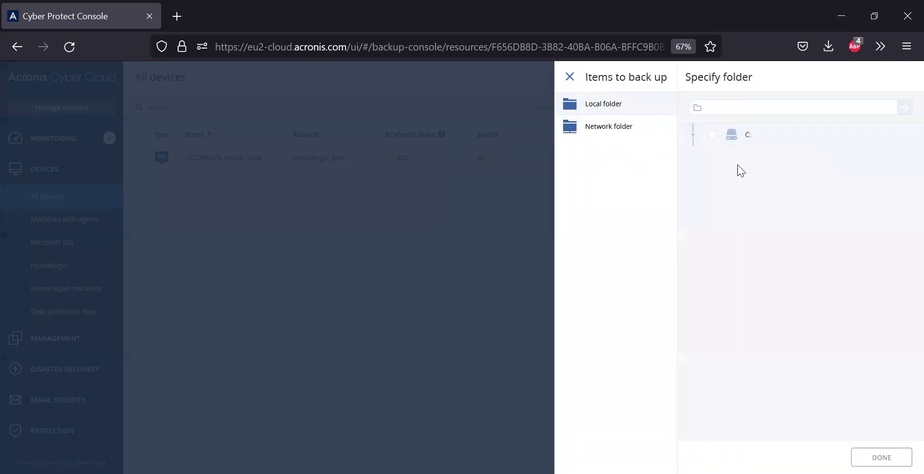
click(617, 133)
click(735, 107)
text(10.49.189.86)
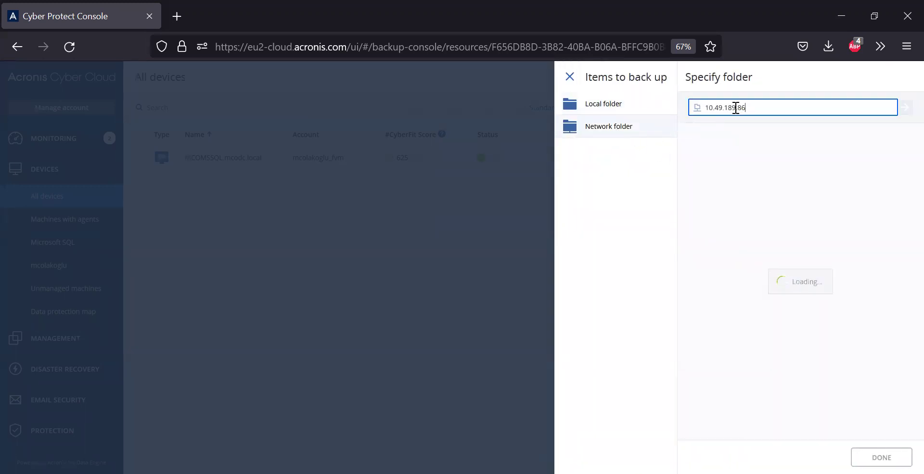
text(\\)
click(782, 110)
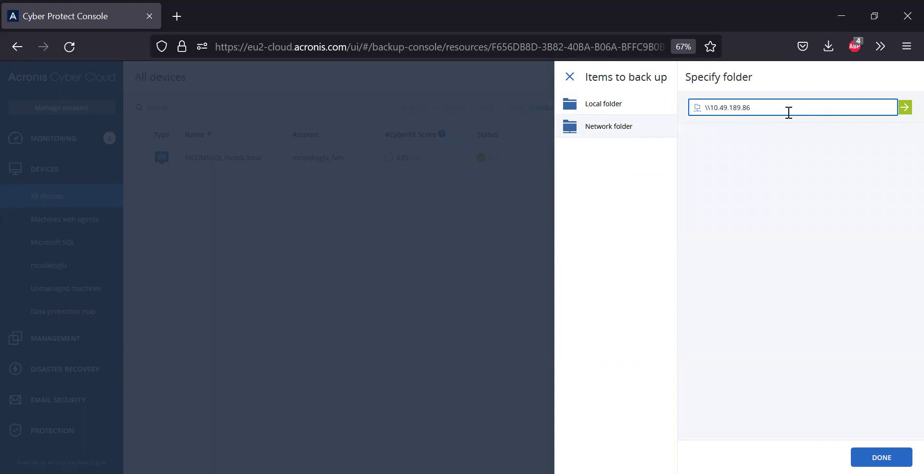
click(905, 109)
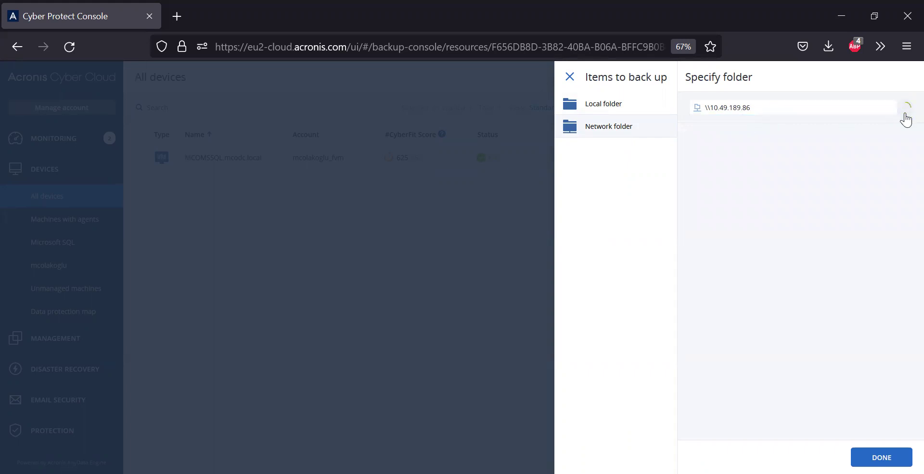
Step: Sign in to the network location with the user name mcodc\administrator and the account password
text(mcodc\administrator)
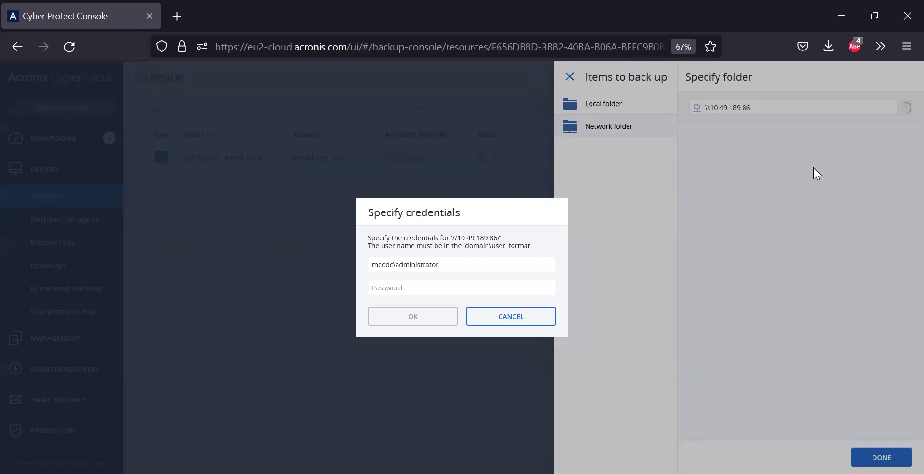
click(527, 288)
text(•••••••••)
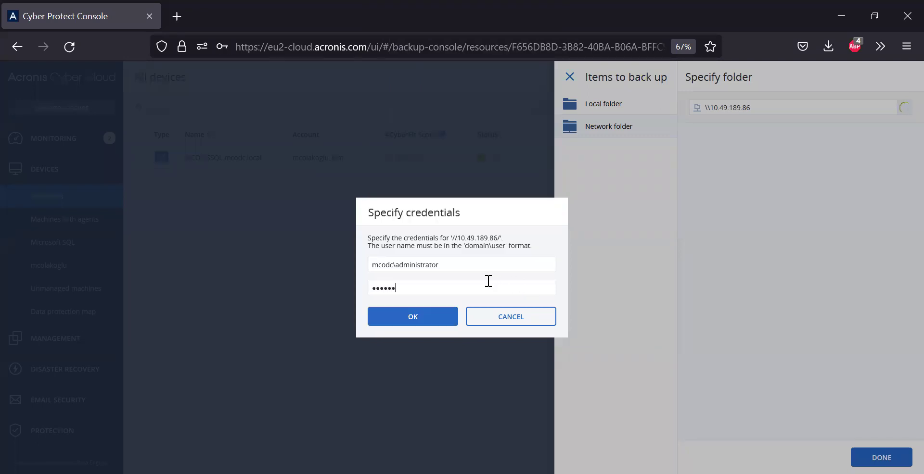
text(•••)
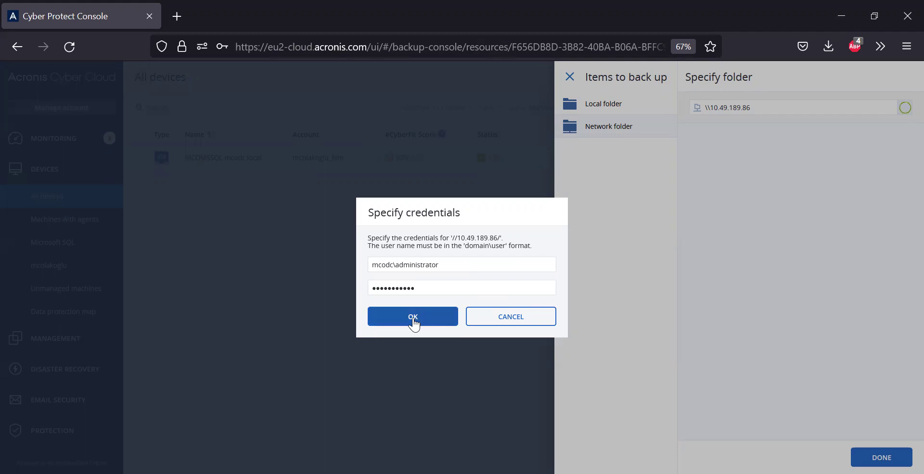
click(412, 317)
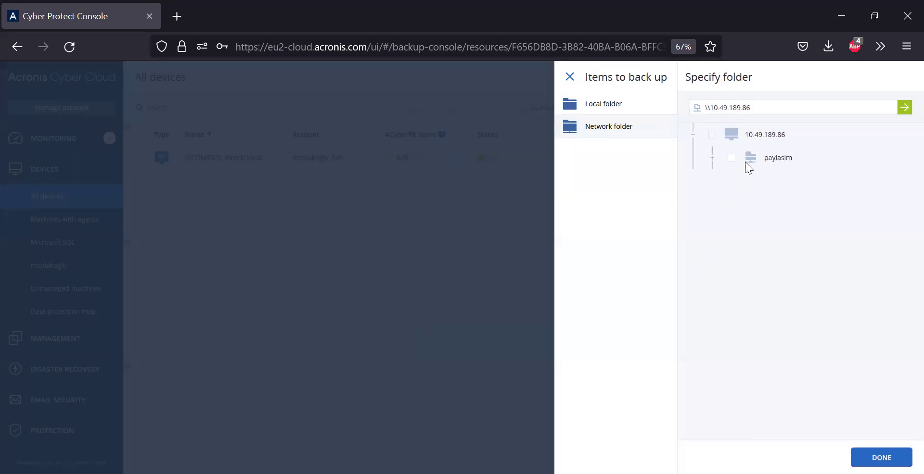
Step: Choose the paylasim shared folder as the item to back up and accept the selection
click(731, 158)
click(881, 457)
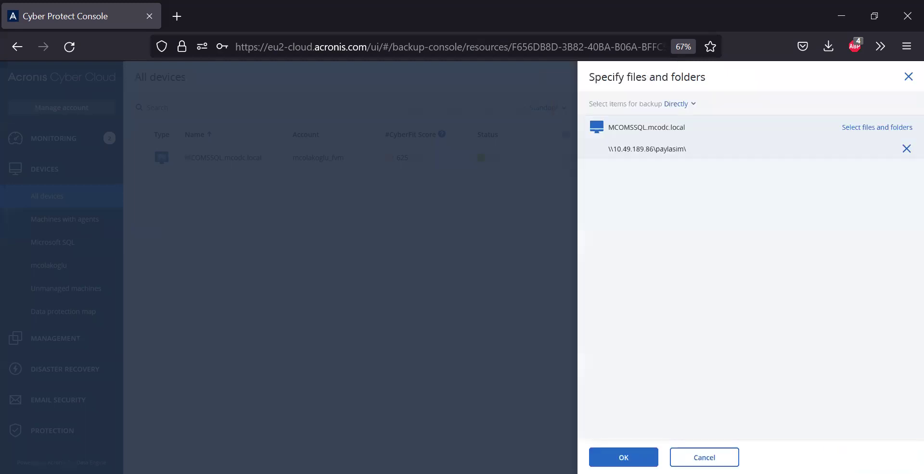
click(623, 458)
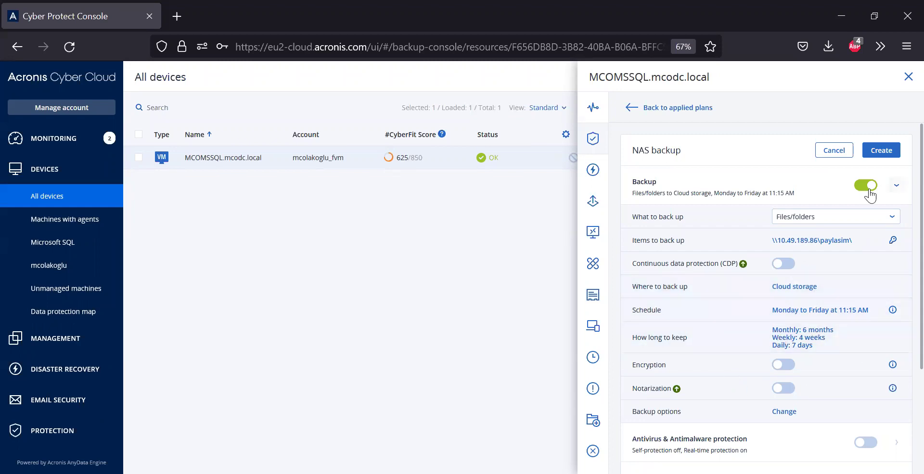
Step: Create the NAS backup plan and expand its backup details to check the items to back up
click(887, 160)
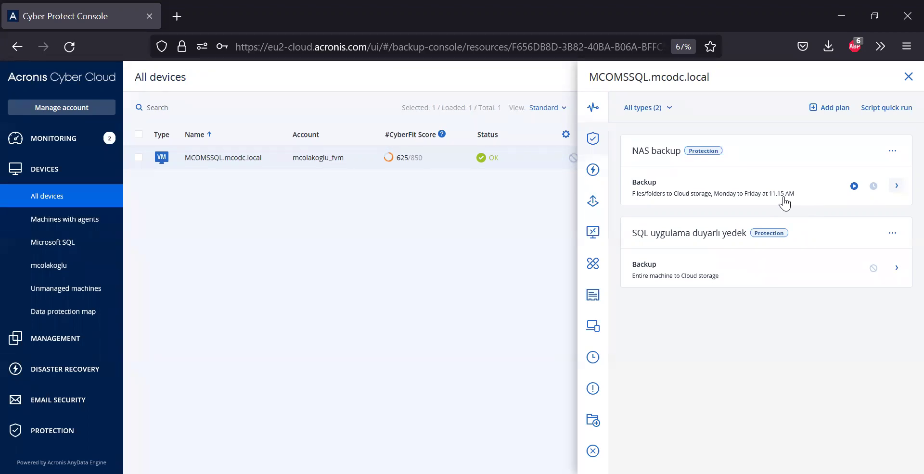
click(896, 186)
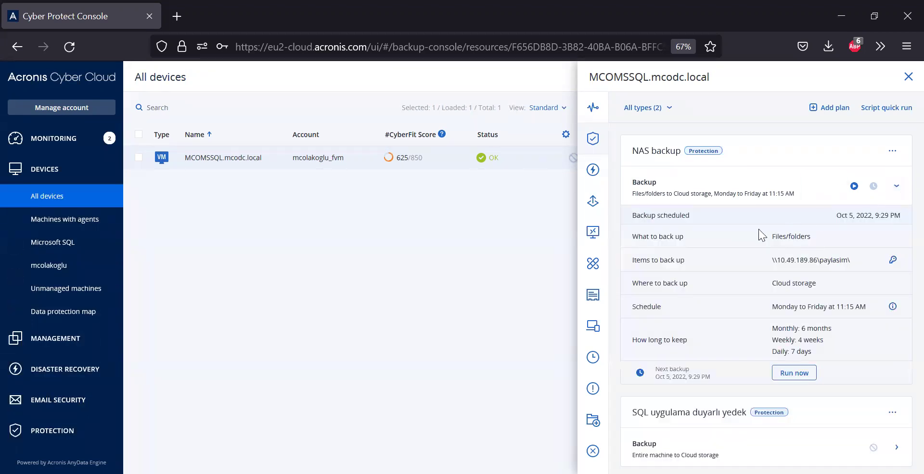
drag(773, 260, 862, 258)
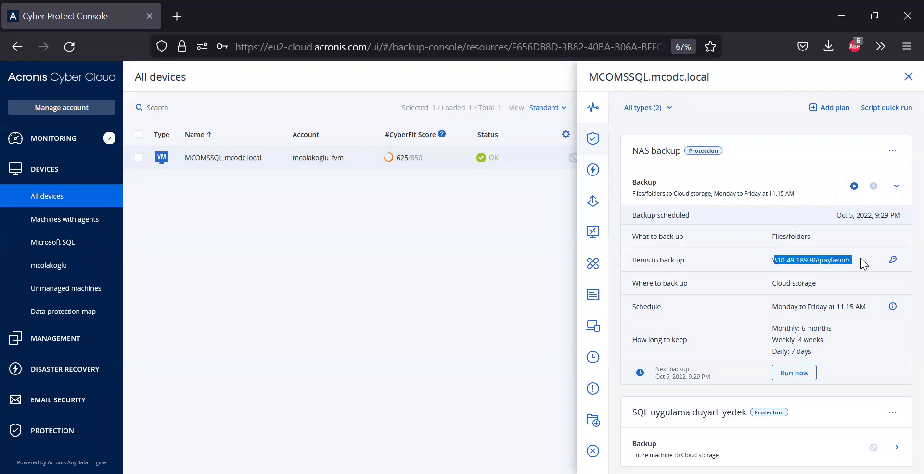